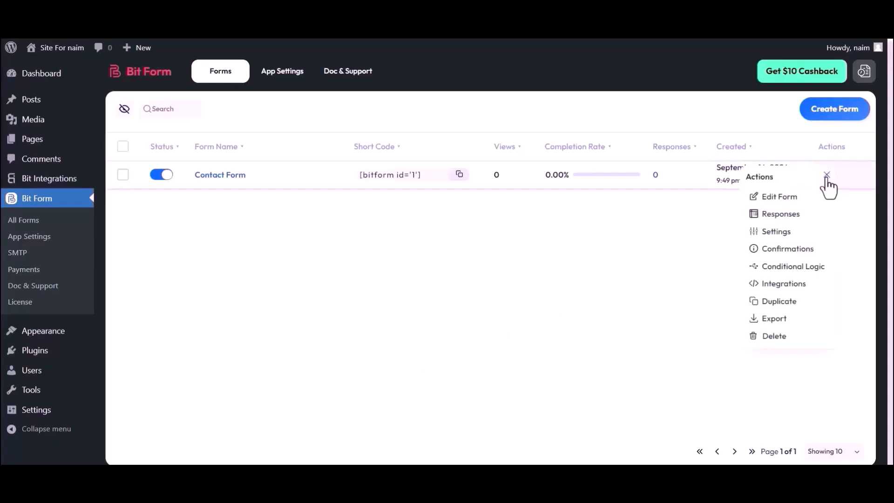
Close the actions menu and open the Contact Form ([bitform id='1']) in the builder
left_click(709, 223)
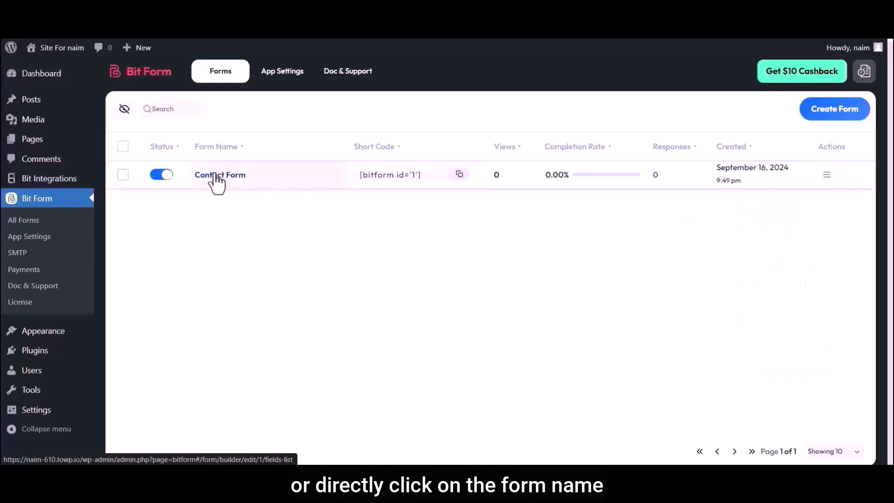
left_click(215, 176)
Search for the Phone Number field type and drop it below the Email field
left_click(40, 99)
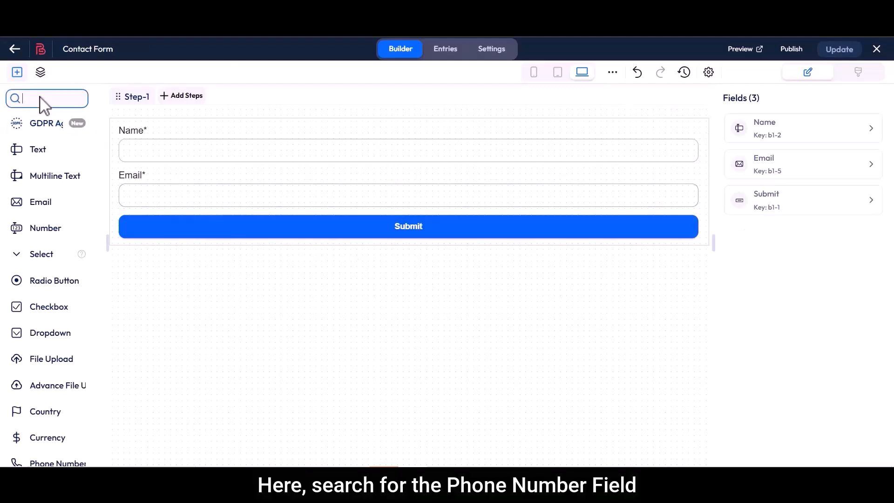
type("Phone Number")
left_click_drag(42, 123, 157, 224)
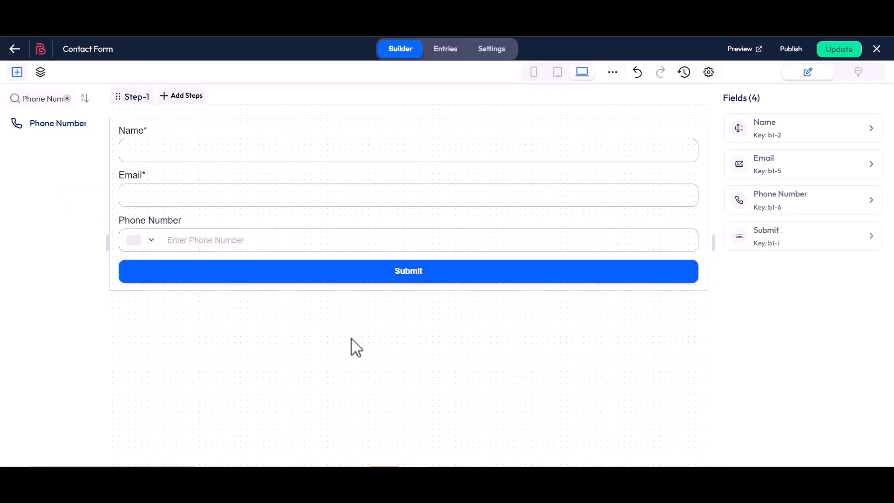
Open the Phone Number field's settings and review its name and 'Phone Number' label
left_click(653, 203)
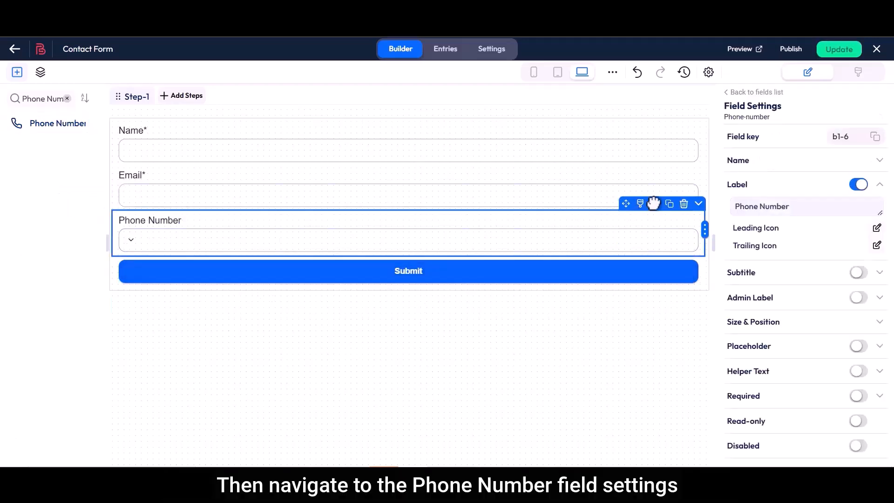
left_click(752, 161)
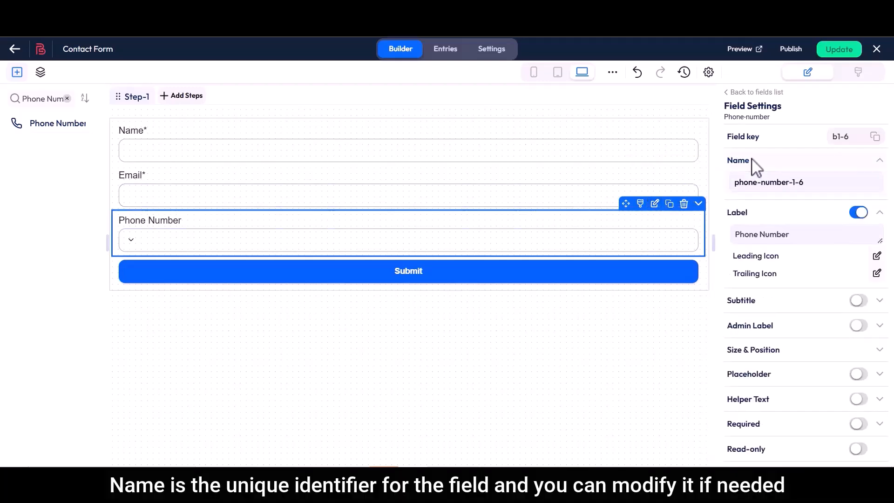
left_click_drag(739, 189, 808, 194)
left_click(808, 194)
double_click(747, 214)
left_click_drag(734, 234, 794, 244)
left_click(797, 245)
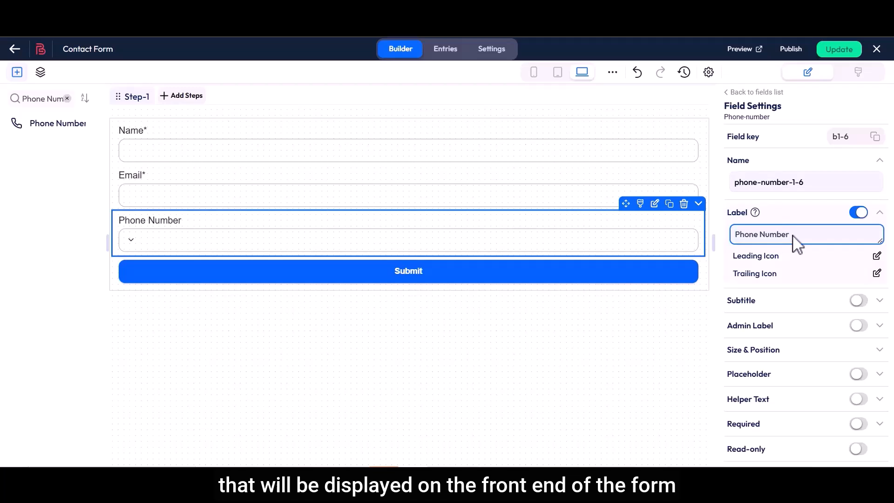
Enable the field's subtitle and set it to 'Contact Information'
double_click(752, 300)
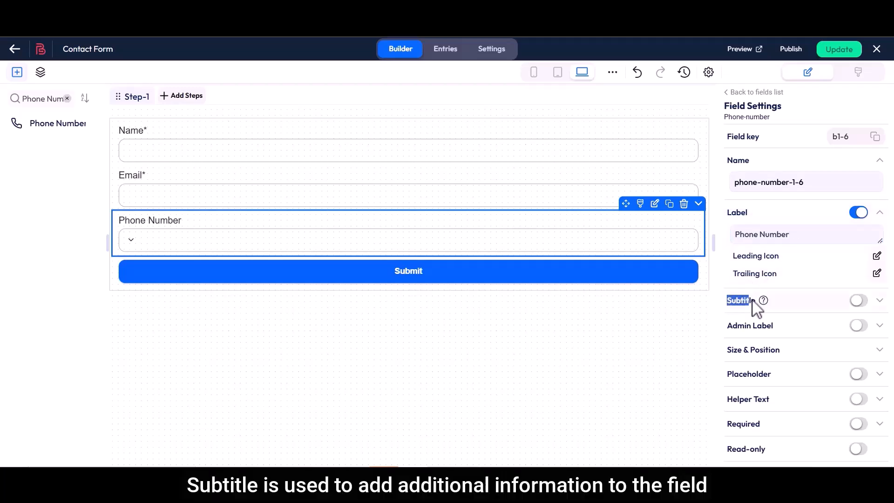
left_click(861, 302)
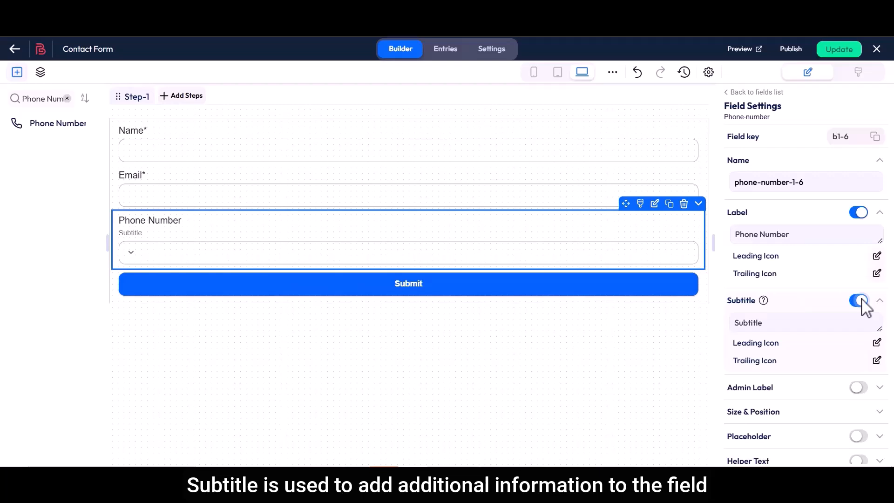
double_click(737, 323)
key("BackSpace")
type("Contact Information")
Turn on the admin label, keeping its text 'Phone Number'
left_click_drag(728, 388, 775, 388)
left_click(775, 388)
left_click(859, 388)
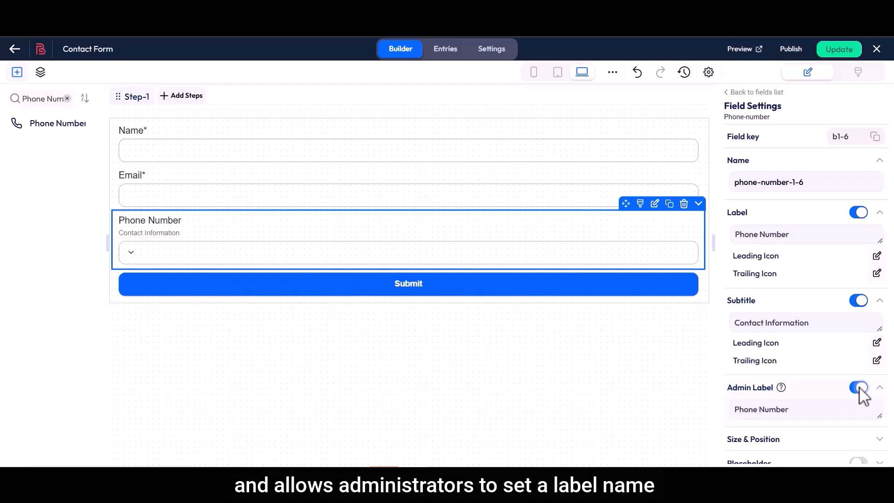
left_click_drag(736, 410, 796, 421)
left_click(795, 417)
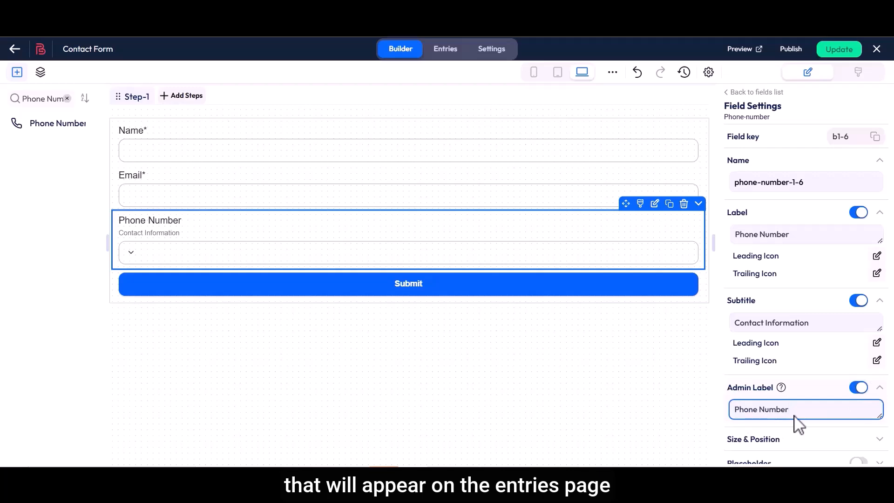
scroll(793, 416, "down", 4)
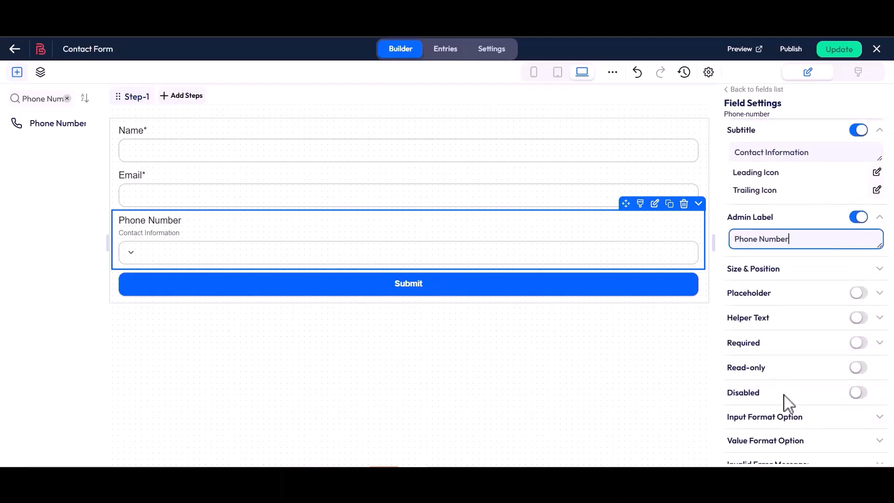
Try the width and X position spinners under Size & Position, returning to full width
left_click_drag(725, 272, 779, 267)
left_click(785, 278)
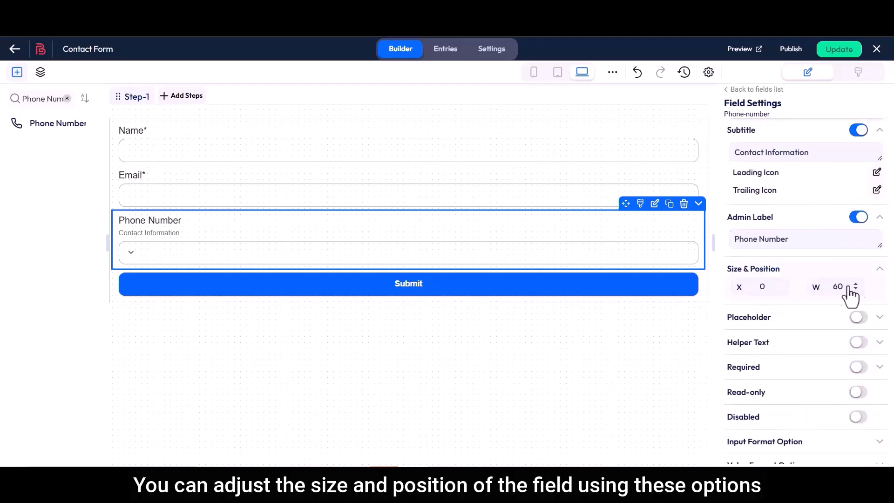
left_click(856, 290)
left_click(856, 291)
left_click(779, 284)
left_click(780, 288)
left_click(856, 284)
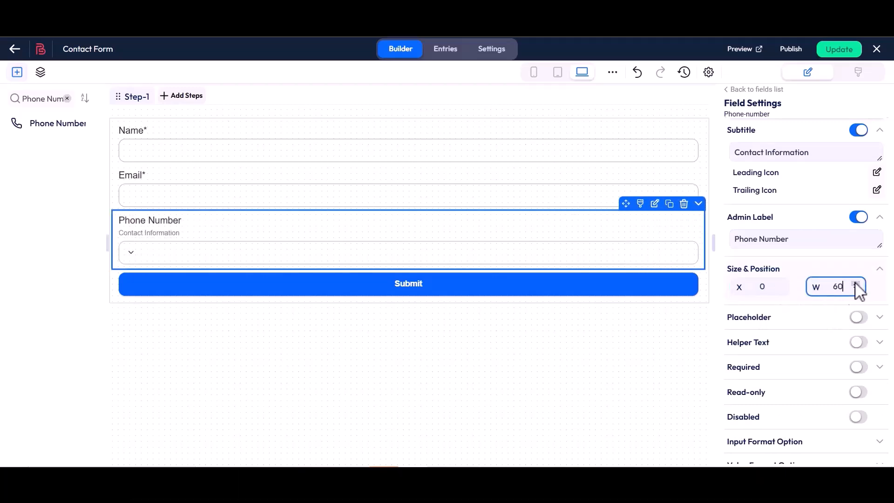
Enable the placeholder and set it to 'Enter Your Phone Number Here'
left_click_drag(727, 317, 808, 348)
left_click(861, 319)
left_click(735, 343)
key("BackSpace")
type("Enter Your Phone Number Here")
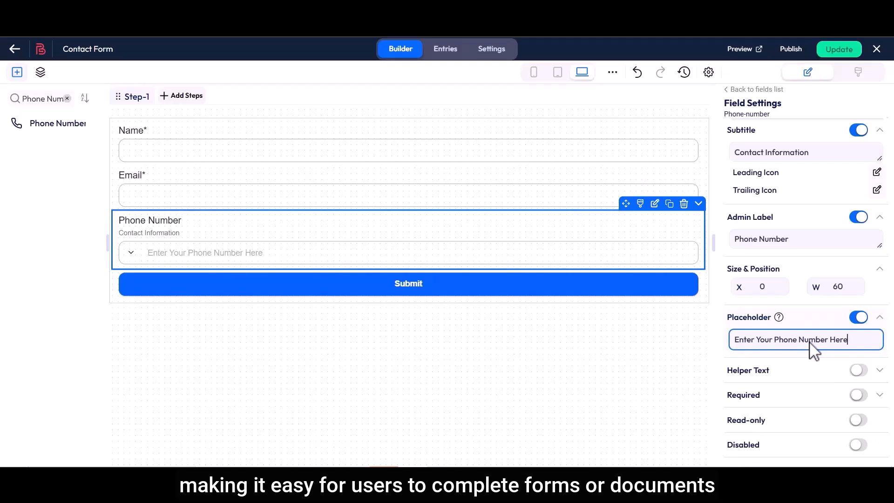
Enable helper text reading 'Please Enter a Valid Phone Number'
left_click_drag(727, 371, 779, 394)
left_click(812, 355)
left_click(858, 371)
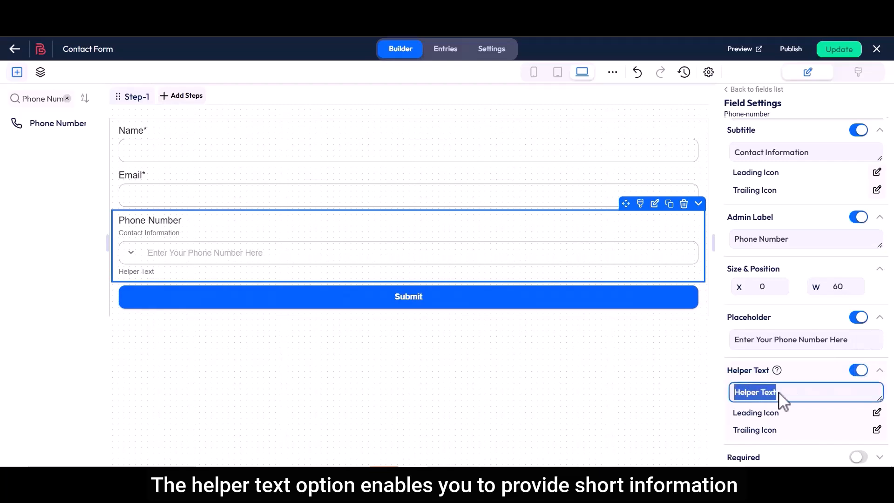
type("Please Enter a Valid Phone Number")
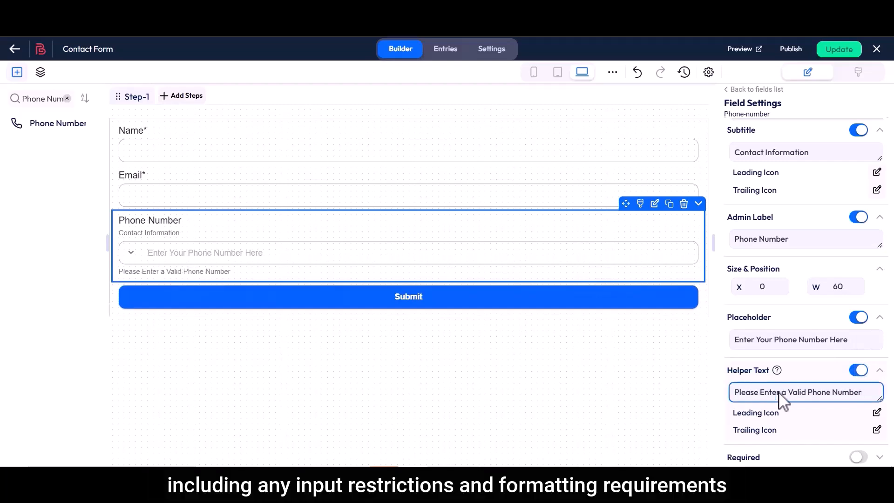
scroll(782, 400, "down", 3)
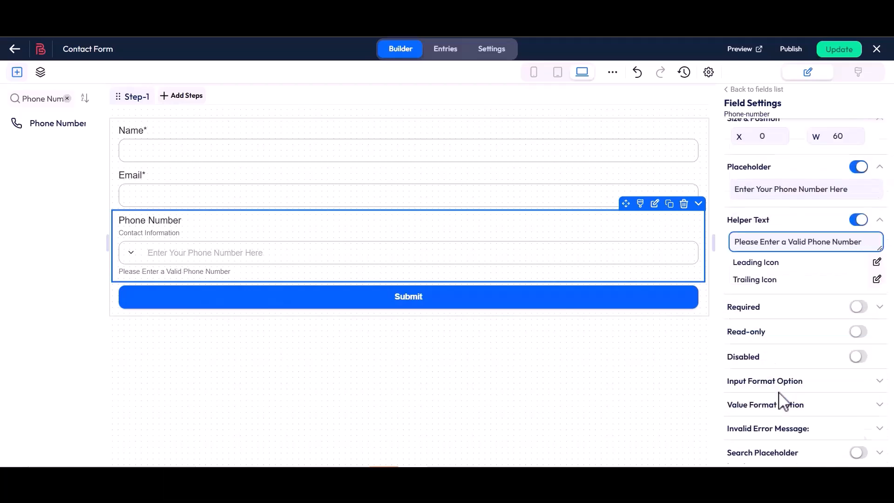
Make the field required with the custom error message 'This field is required'
left_click(857, 307)
left_click(739, 338)
left_click(872, 338)
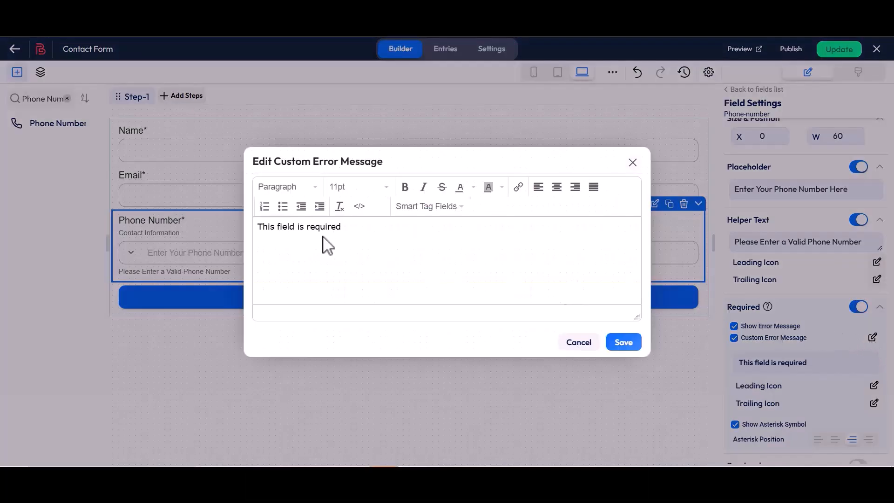
left_click_drag(258, 228, 341, 228)
left_click(341, 228)
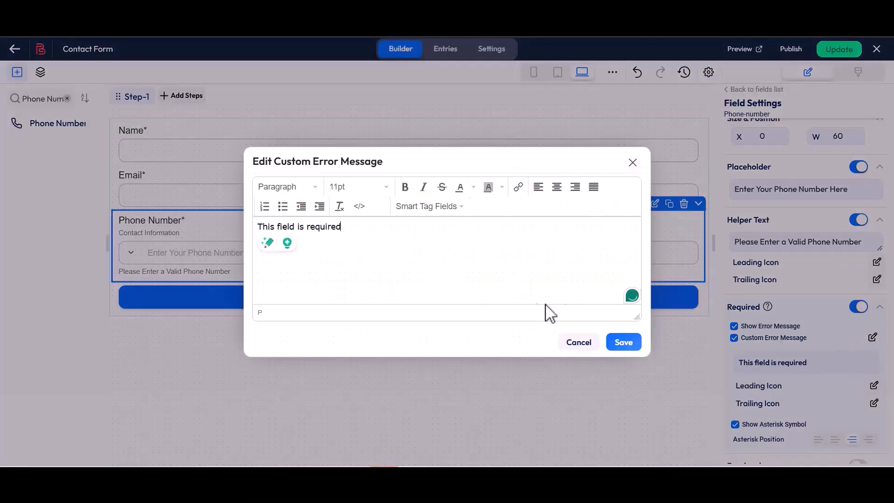
left_click(624, 343)
scroll(731, 375, "down", 3)
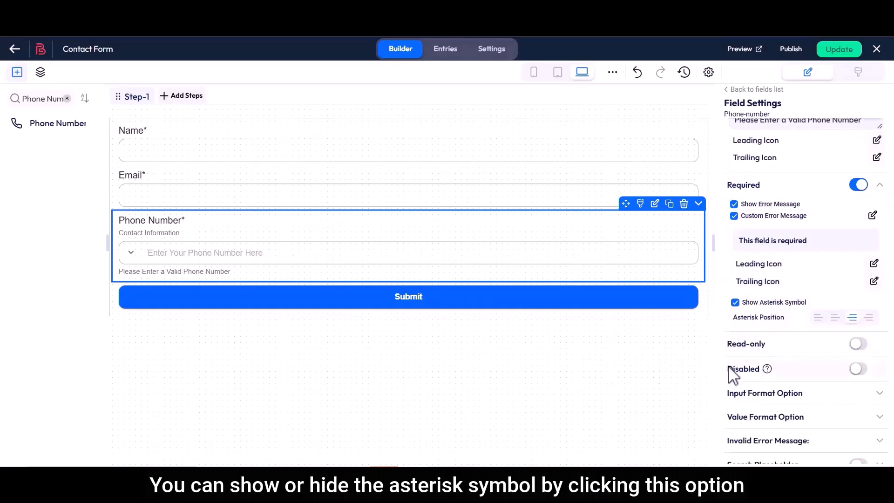
Keep the label asterisk shown and position it after the label
left_click(734, 303)
left_click(735, 303)
left_click_drag(733, 317, 781, 318)
left_click(788, 318)
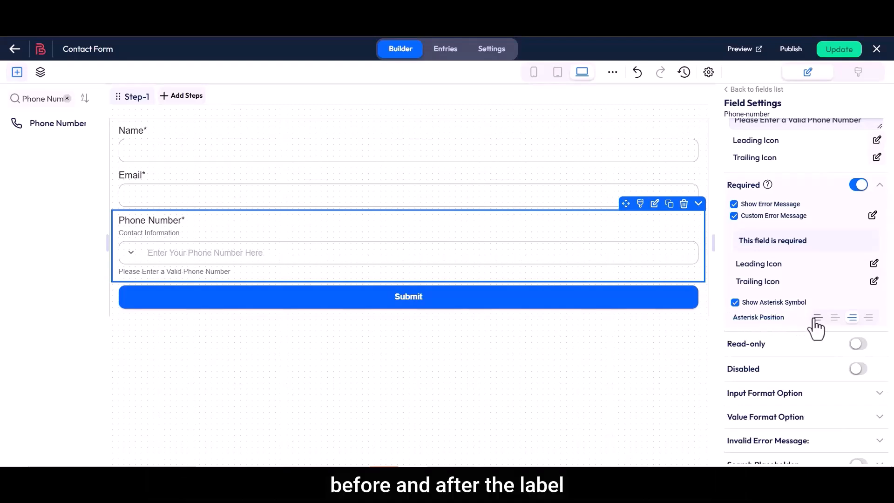
left_click(835, 318)
left_click(852, 318)
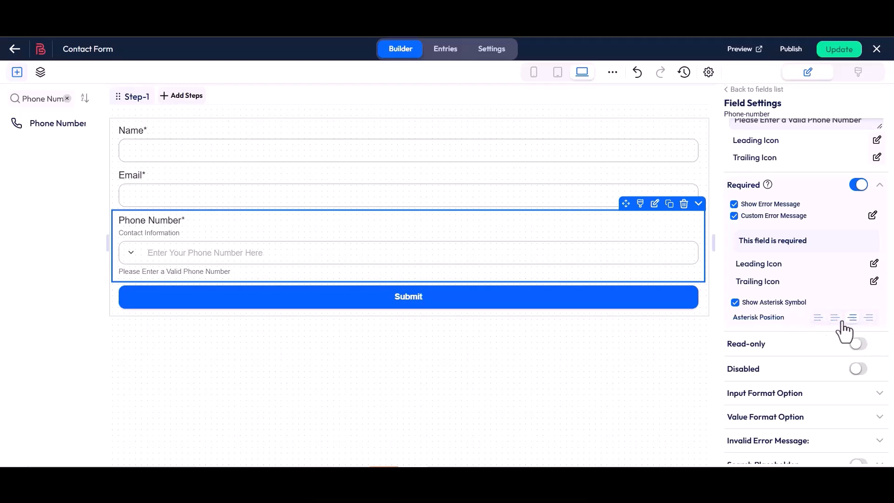
Toggle Read-only on and back off, then switch the Disabled option off
left_click(858, 344)
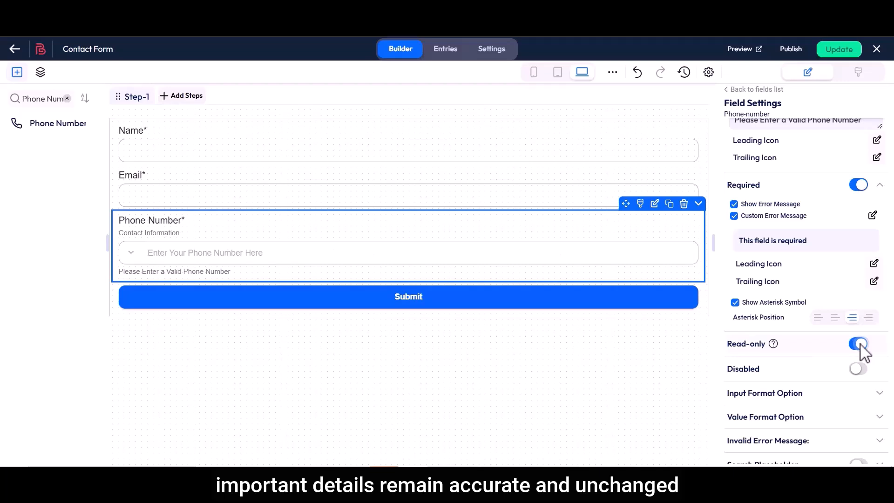
left_click(859, 345)
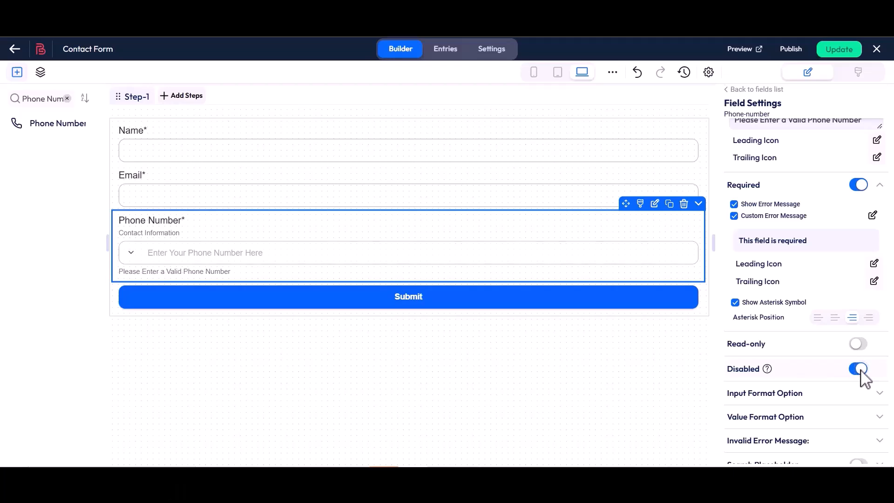
left_click(860, 371)
scroll(861, 375, "down", 3)
Set the input format pattern to +c ####-###-###
left_click_drag(736, 249, 809, 251)
left_click(810, 252)
left_click(787, 264)
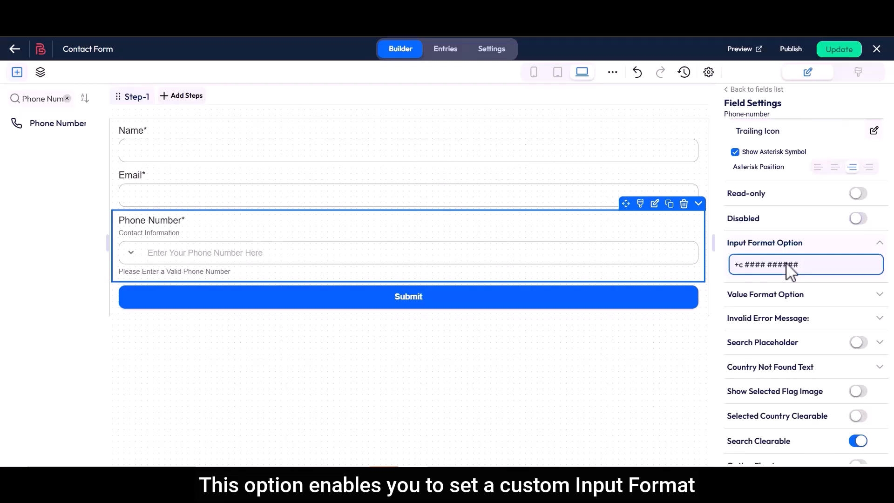
key("BackSpace")
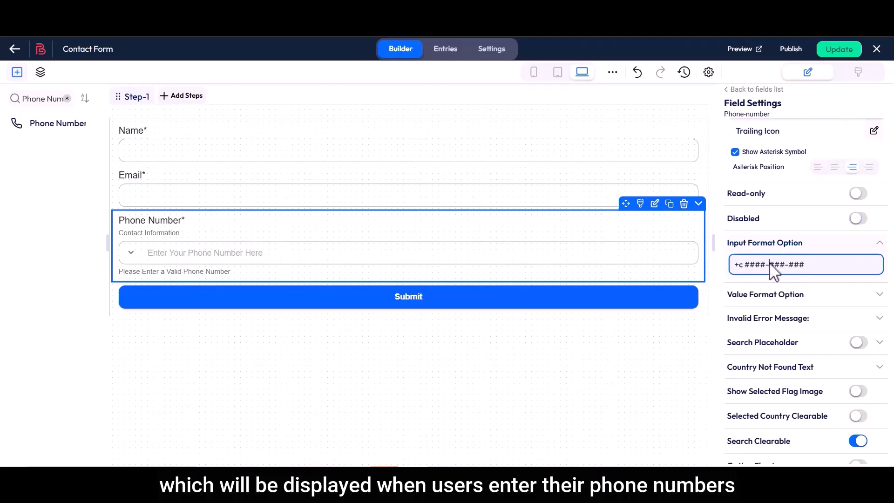
Set the value format pattern to +c ##########
left_click_drag(727, 294, 807, 296)
left_click(807, 295)
left_click(785, 316)
key("BackSpace")
left_click(769, 316)
key("BackSpace")
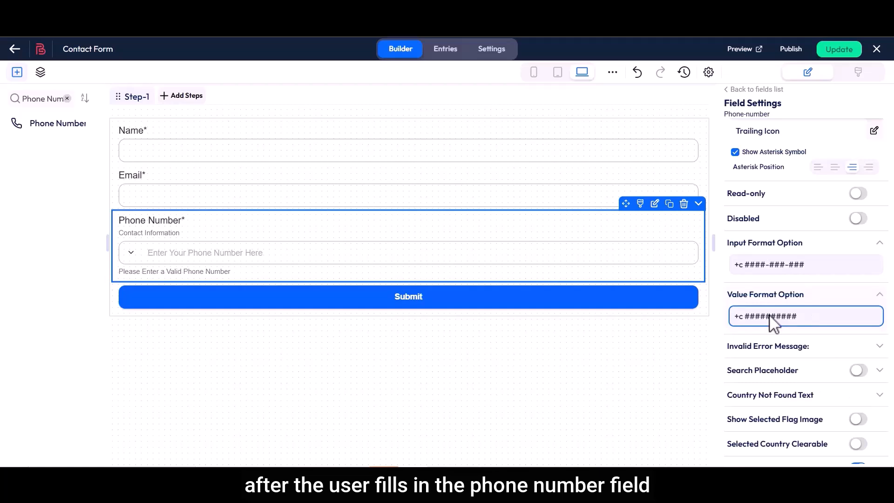
Enable and save the custom invalid-number message 'Please enter a valid phone number'
left_click_drag(734, 354, 815, 355)
left_click(813, 354)
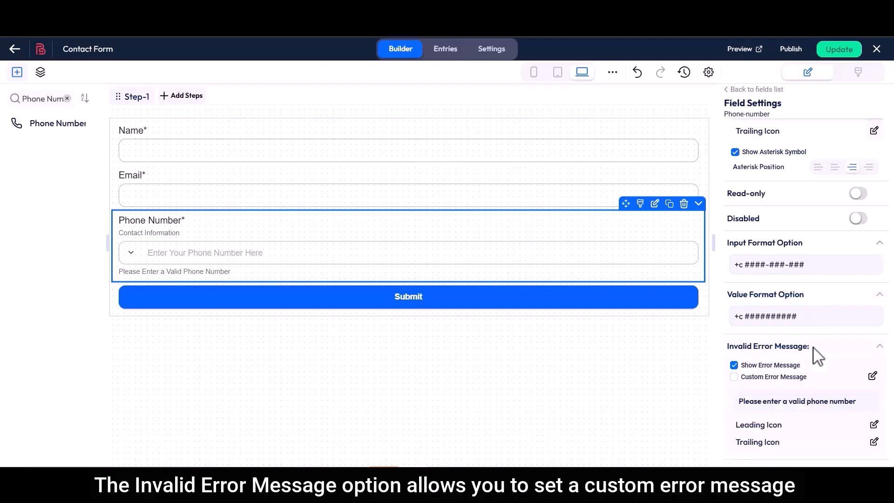
left_click(735, 376)
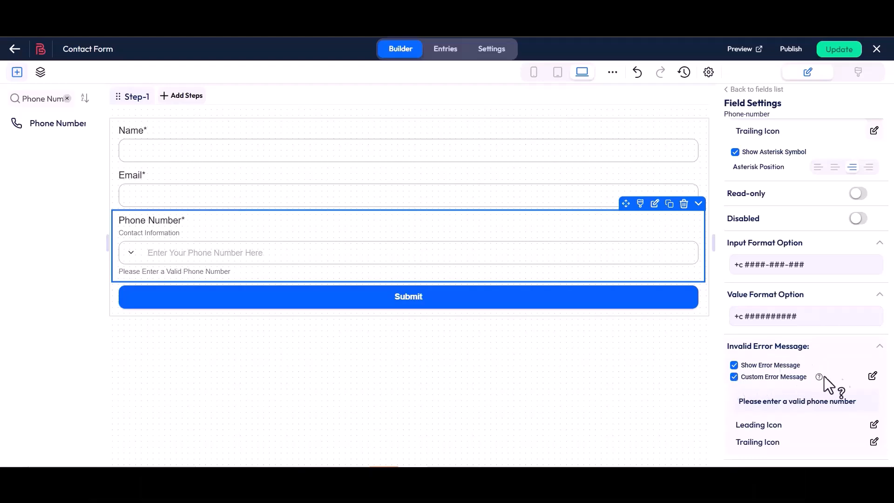
left_click(873, 376)
left_click_drag(258, 227, 403, 228)
left_click(403, 228)
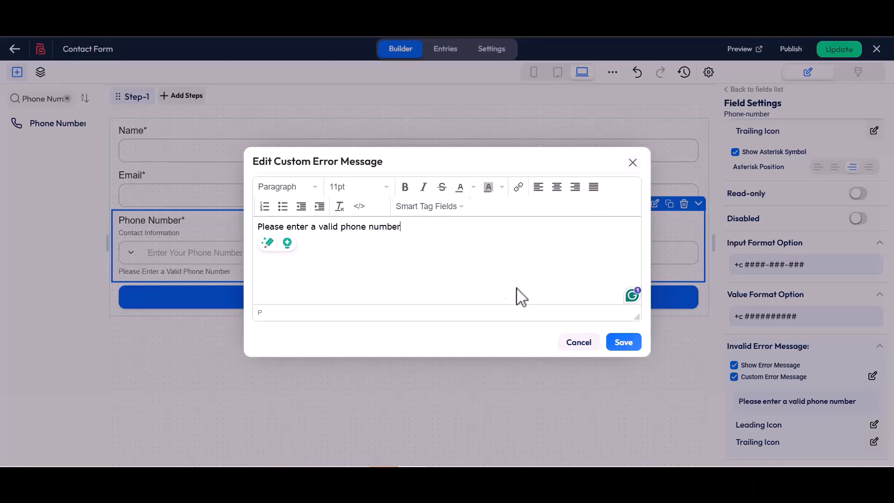
left_click(623, 343)
Enable the country search placeholder 'Search Country Here...' and check it in the country list
scroll(722, 382, "down", 5)
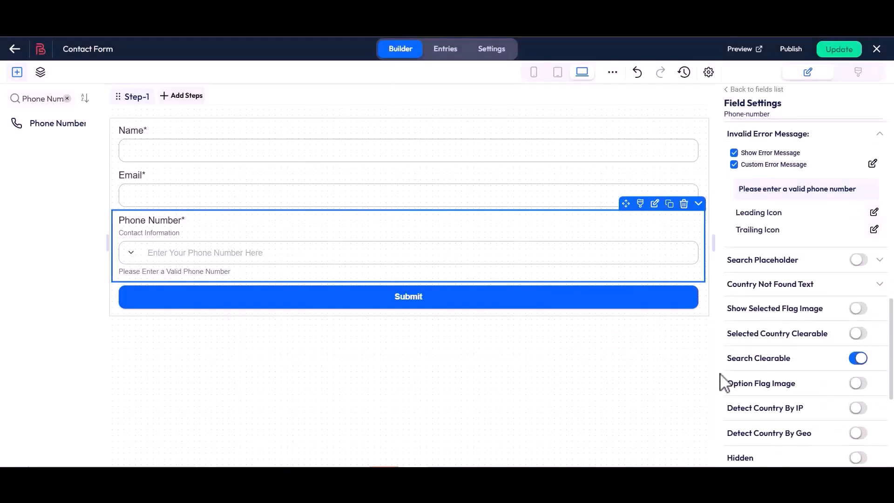
left_click(858, 260)
left_click_drag(732, 281, 829, 291)
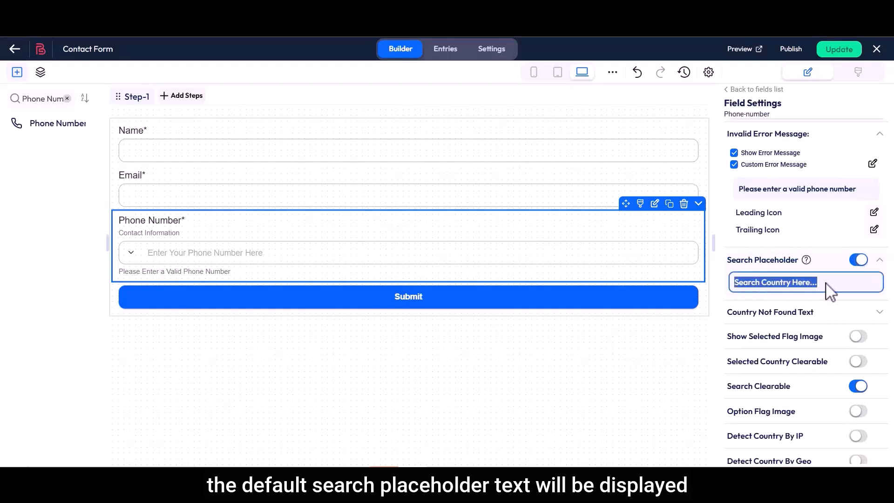
left_click(829, 291)
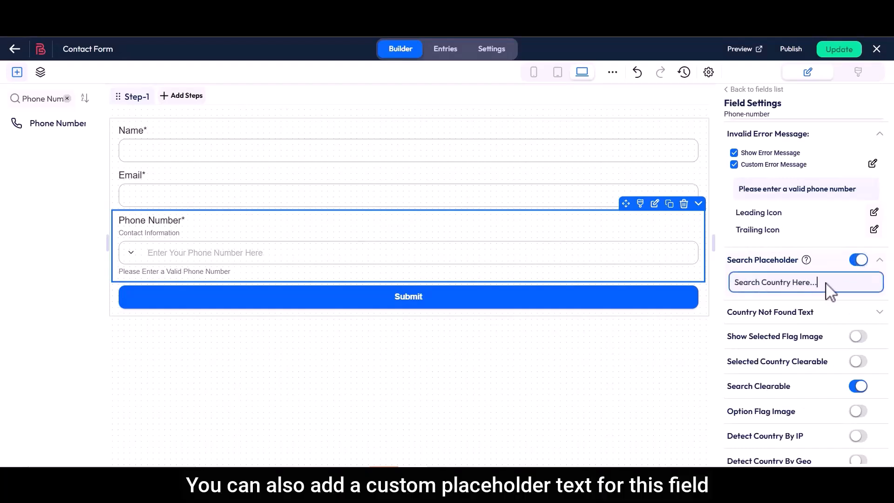
left_click(132, 251)
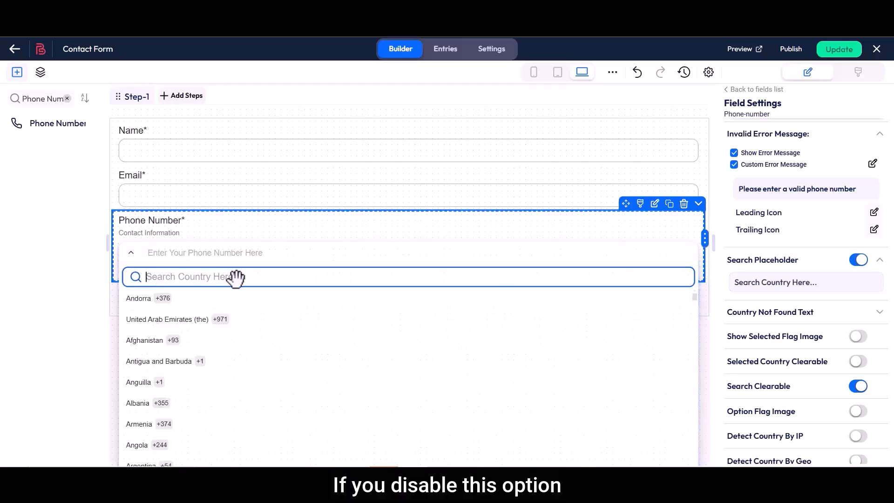
left_click(859, 261)
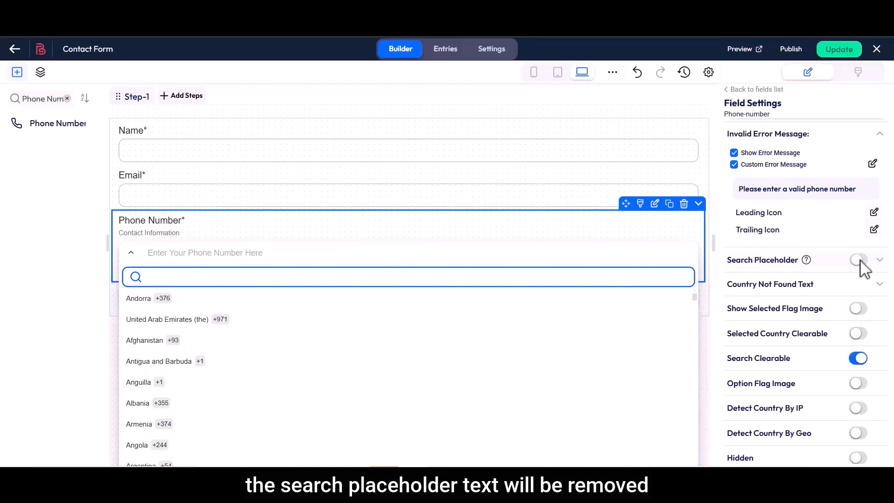
left_click(859, 260)
Set the not-found text 'No Country Found' and test it by searching 'Test'
left_click_drag(728, 313, 822, 320)
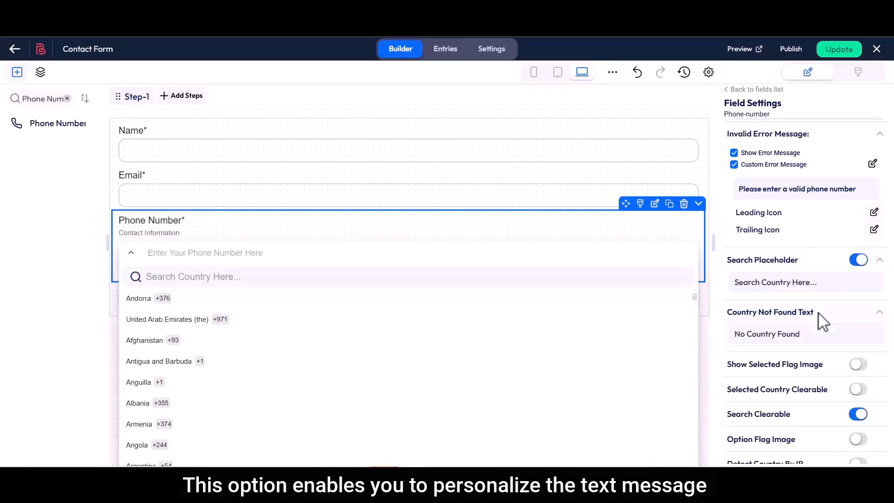
left_click_drag(734, 334, 806, 335)
left_click(806, 335)
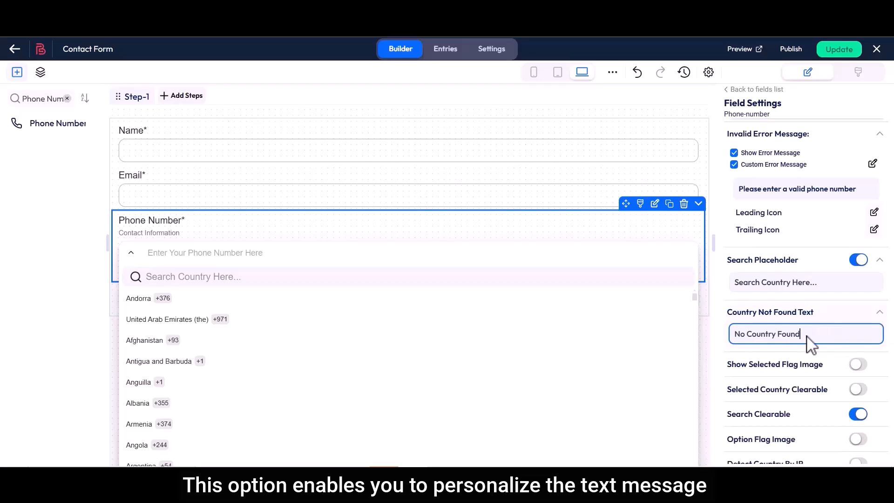
left_click(250, 272)
type("Test")
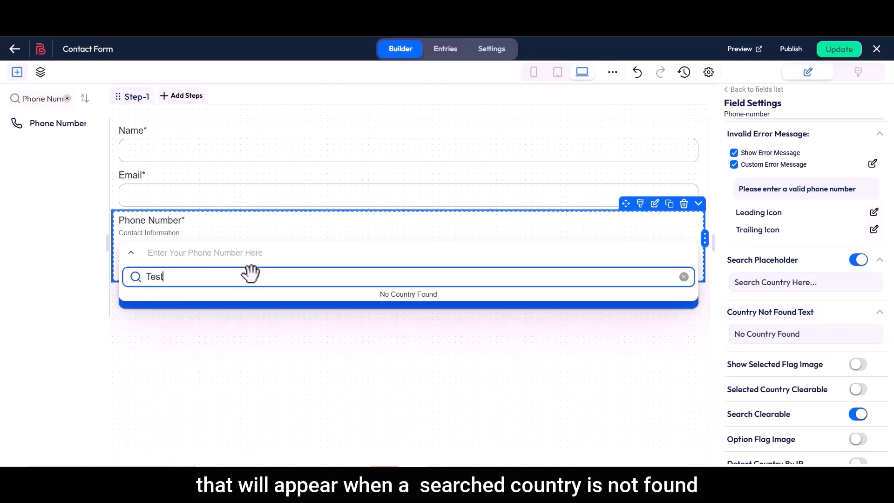
left_click(678, 274)
Enable Show Selected Flag Image and test it by choosing Bangladesh +880
scroll(728, 301, "down", 2)
scroll(732, 268, "up", 1)
left_click(859, 276)
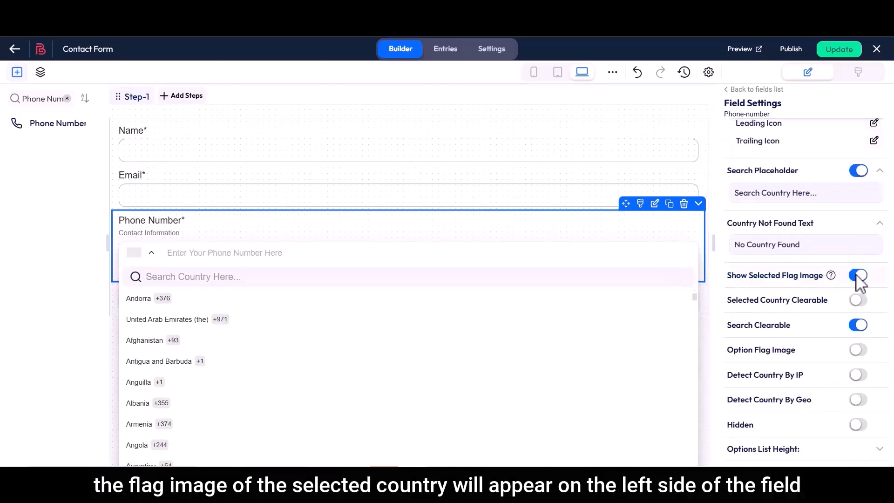
left_click(258, 277)
type("Bangladesh")
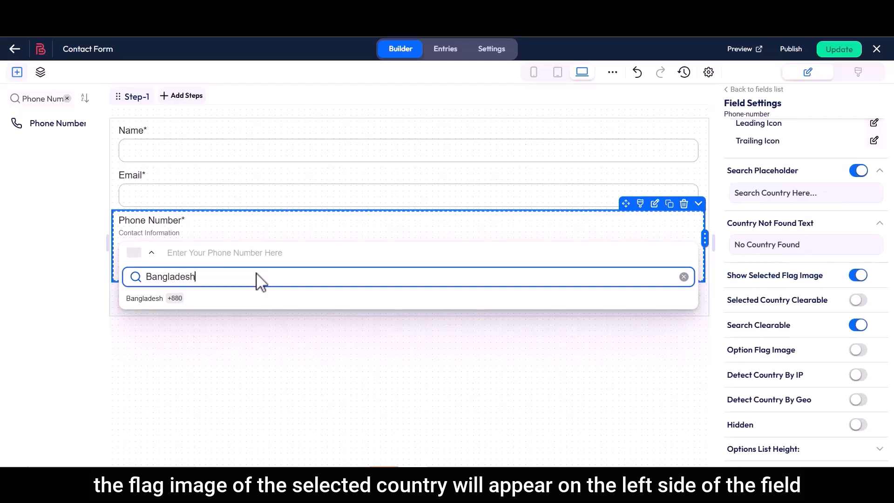
left_click(142, 299)
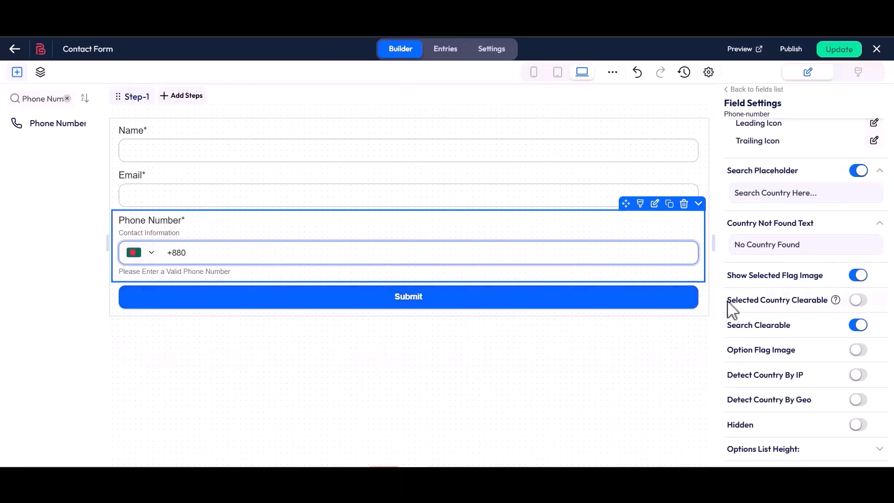
Make the selected country clearable, then clear Bangladesh and a 'Bangladesh' search
left_click(858, 300)
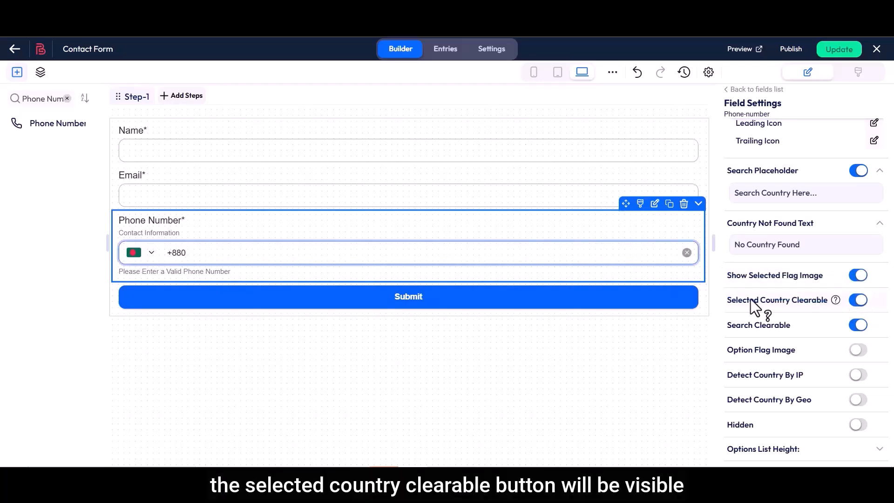
left_click(686, 253)
left_click_drag(725, 321, 790, 326)
left_click(790, 327)
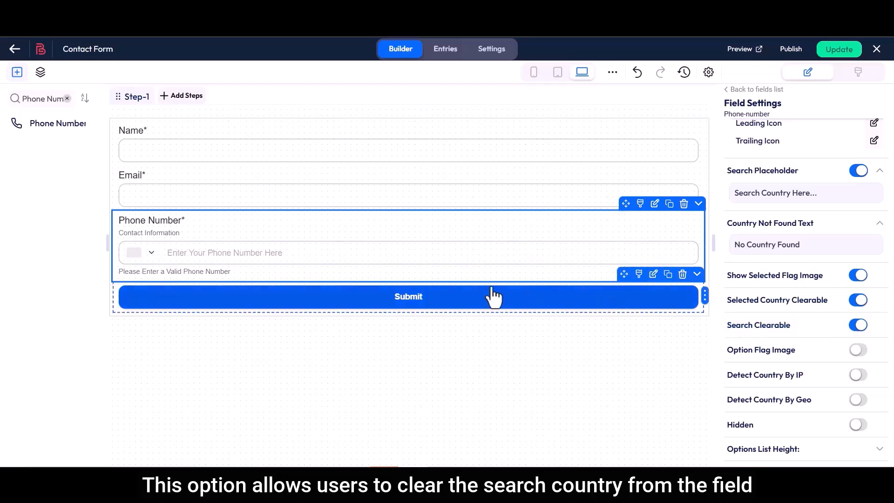
left_click(151, 253)
type("Banglades")
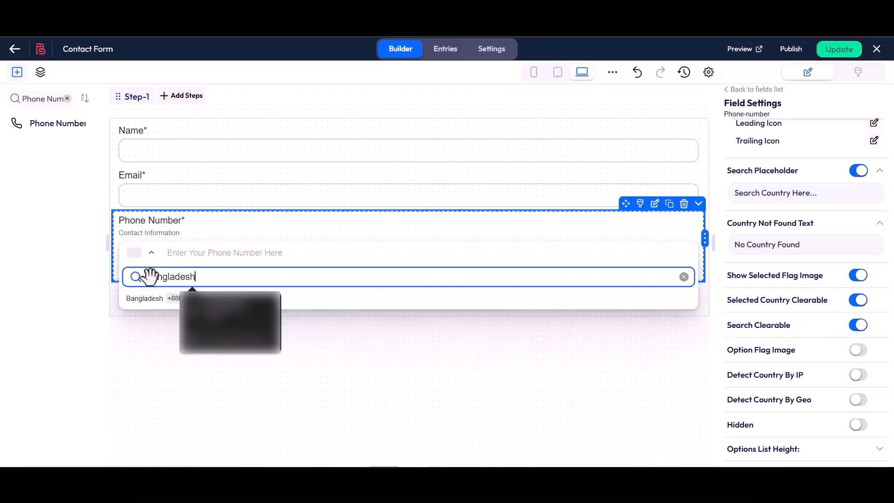
type("h")
left_click(683, 276)
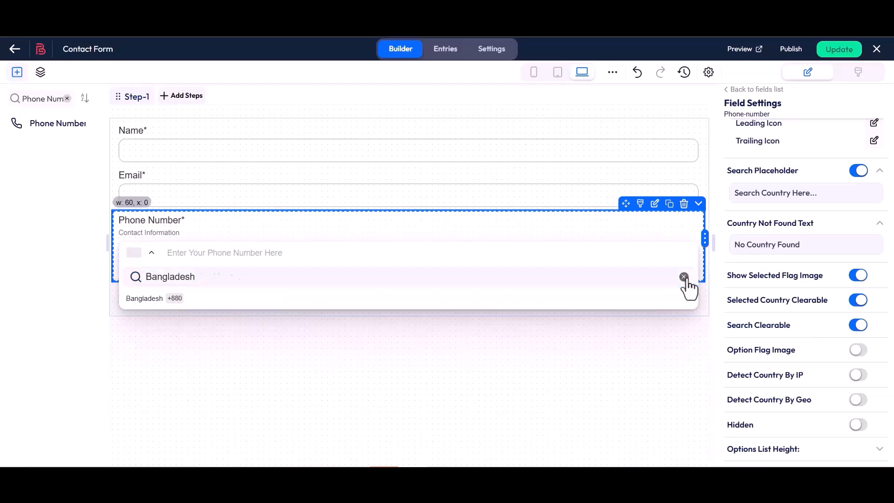
left_click_drag(727, 356, 800, 358)
Turn on Option Flag Image, Detect Country By IP and Detect Country By Geo
left_click(859, 351)
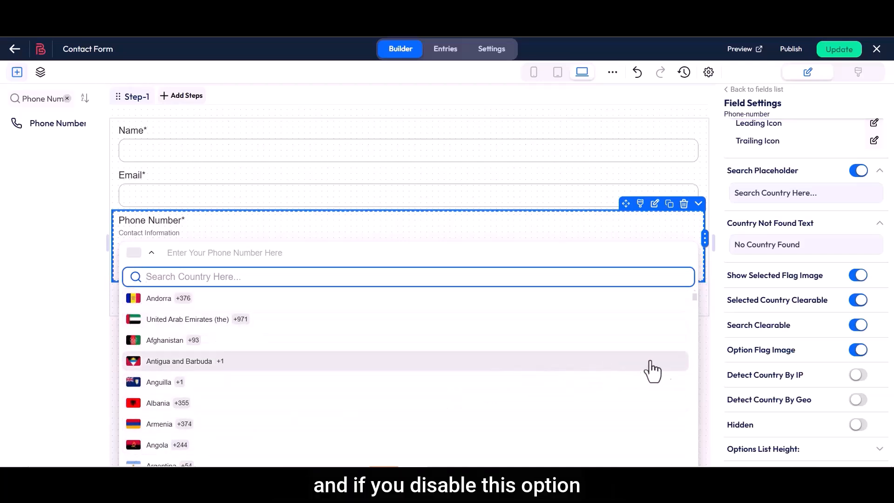
left_click_drag(736, 358, 798, 355)
left_click(858, 351)
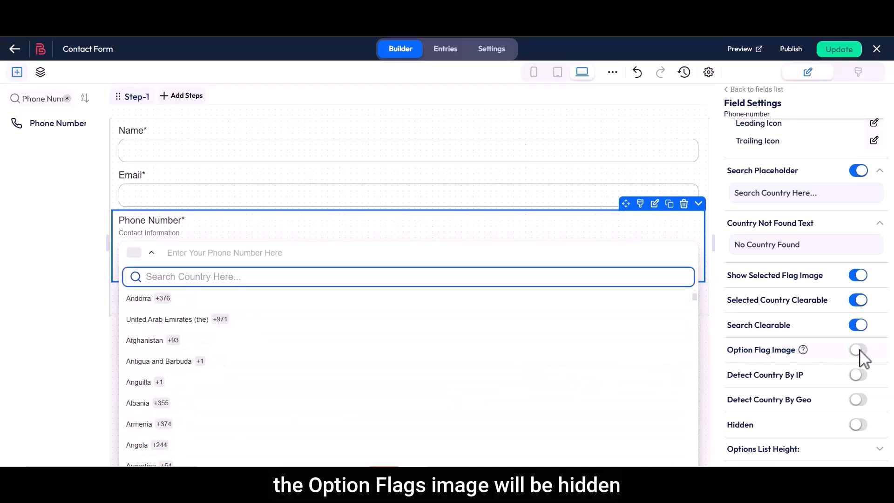
left_click(858, 350)
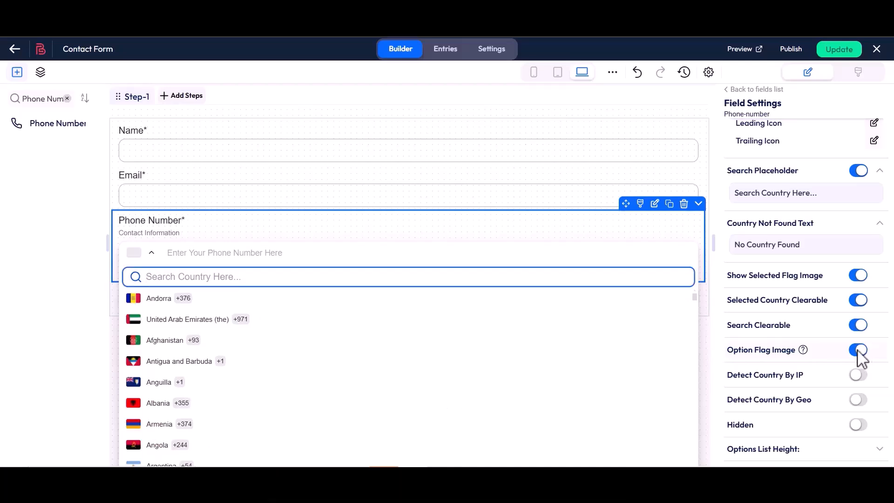
left_click_drag(728, 377, 797, 379)
left_click(858, 375)
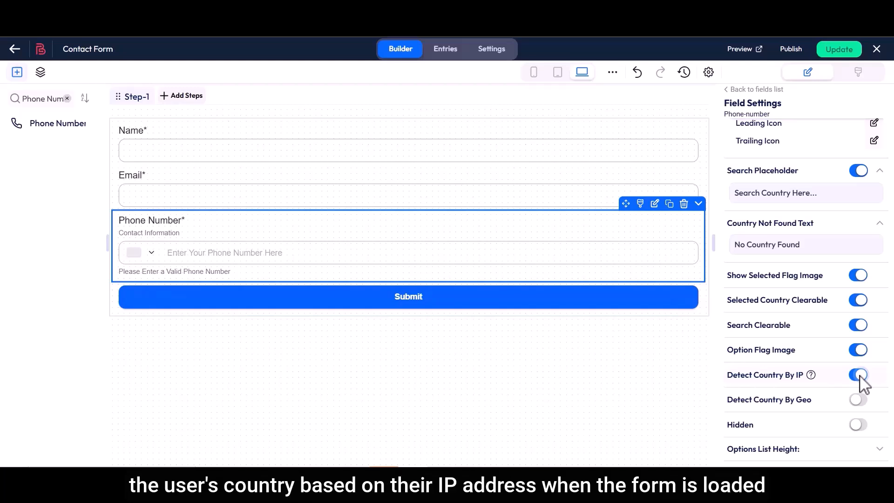
left_click_drag(728, 399, 816, 405)
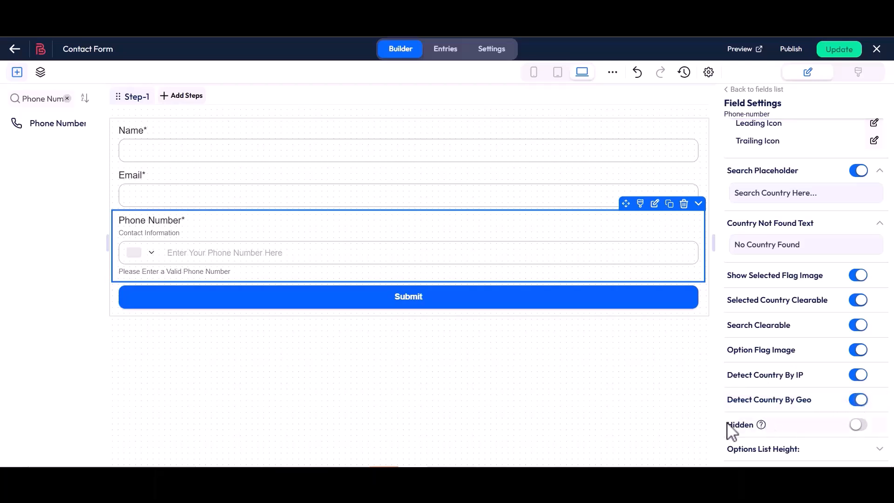
Toggle the Phone Number field's Hidden setting on and back off so it stays visible
left_click_drag(727, 424, 754, 425)
left_click(859, 424)
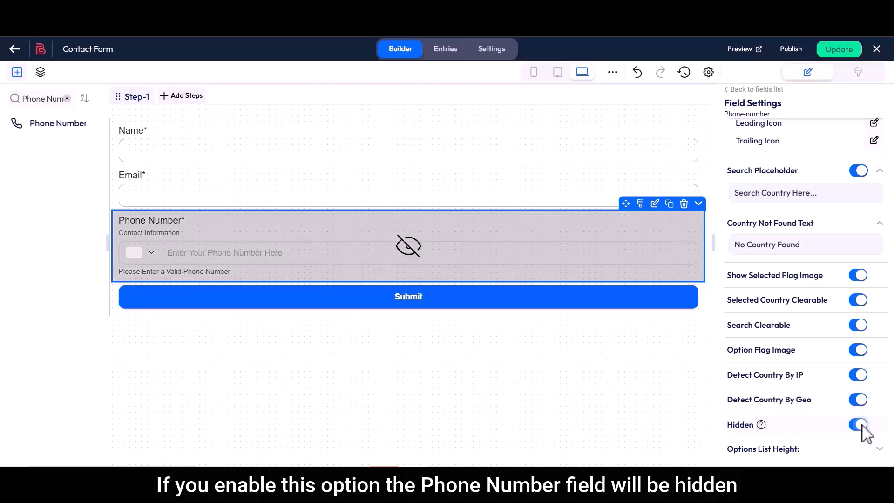
left_click(860, 425)
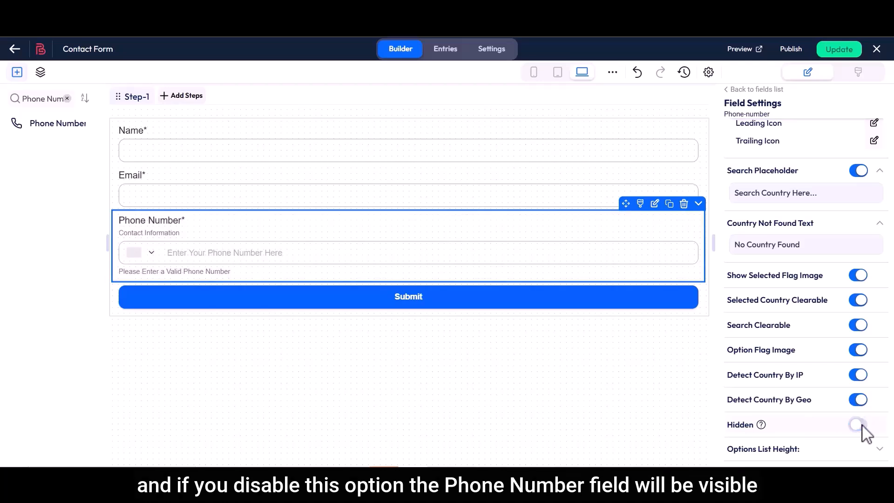
Expand Options List Height and set its Maximum to 400
scroll(861, 433, "down", 3)
left_click_drag(729, 336, 797, 336)
left_click(802, 343)
left_click_drag(732, 360, 774, 365)
left_click(810, 359)
type("400")
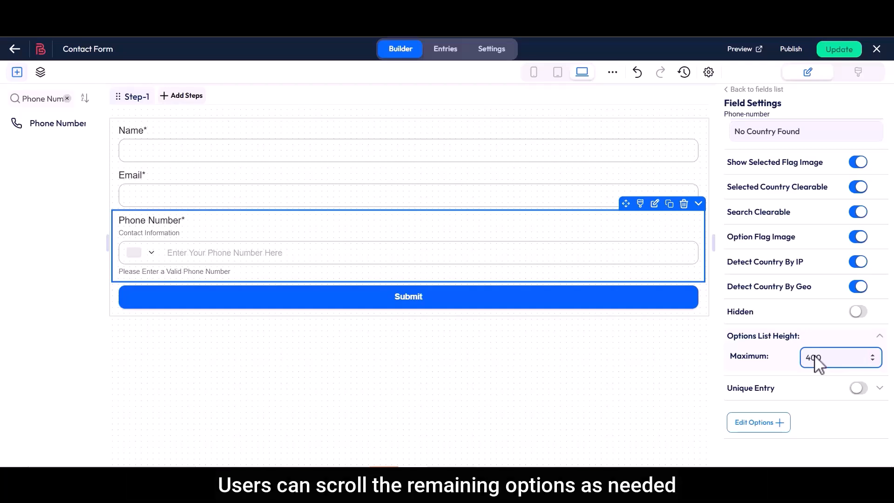
Turn on Unique Entry for the Phone Number field
scroll(791, 361, "down", 1)
left_click_drag(726, 355, 780, 364)
left_click(858, 356)
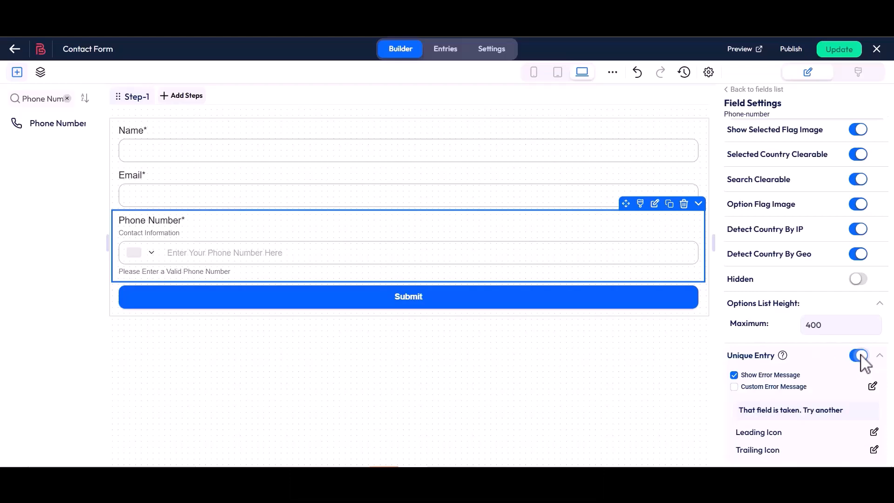
Enable a custom error message and save it as 'That field is taken. Try another'
left_click(734, 387)
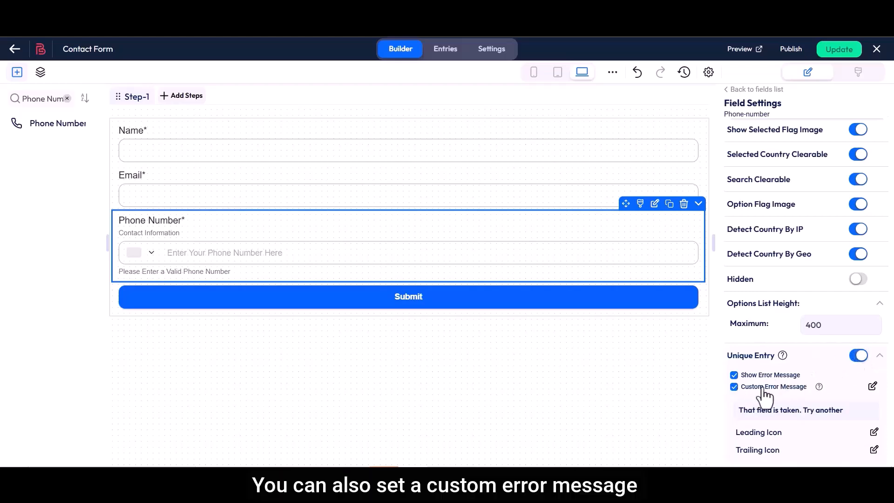
left_click(872, 387)
left_click_drag(257, 230, 391, 240)
left_click(391, 239)
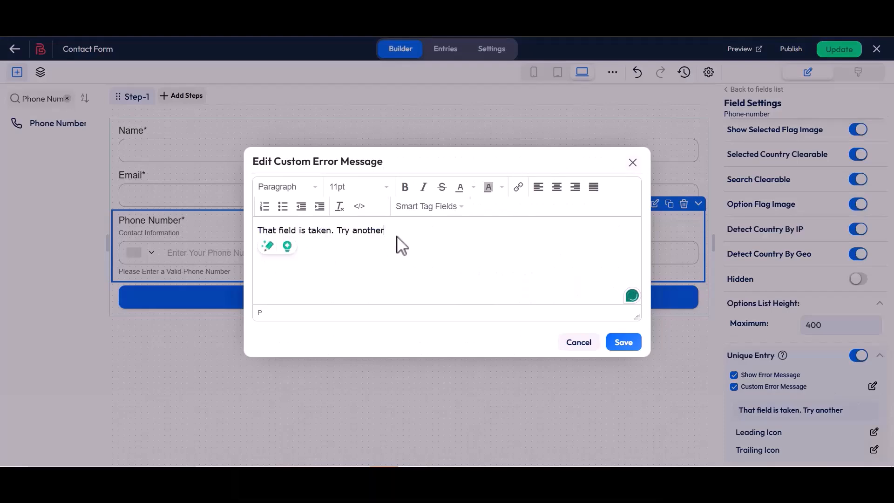
left_click(622, 343)
scroll(728, 357, "down", 2)
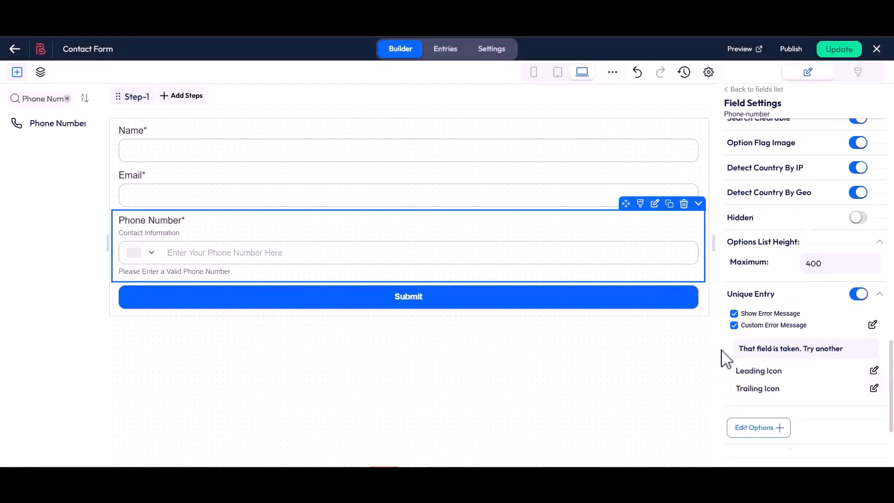
In Edit Options, rename the first country option from Afghanistan to Bangladesh
left_click(759, 385)
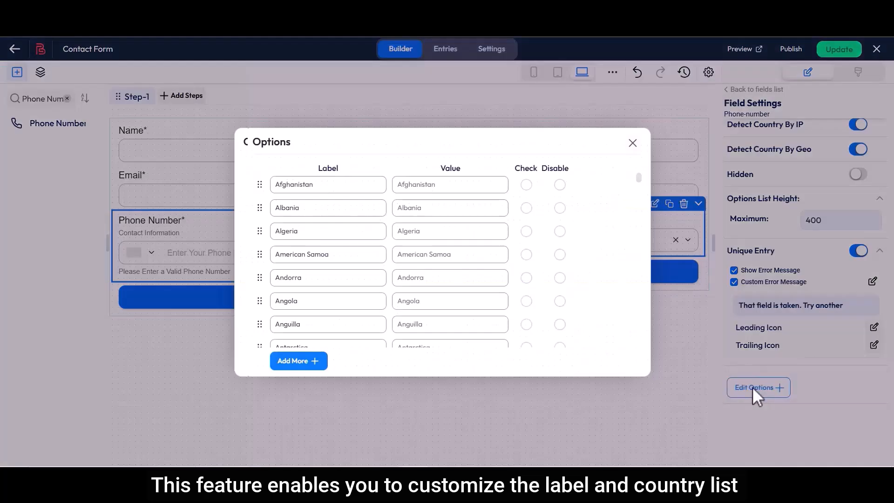
left_click_drag(319, 172, 341, 172)
left_click_drag(279, 184, 319, 186)
type("Bangladesh")
Mark Bangladesh as checked, then toggle its hide and disable settings on and off
double_click(526, 169)
left_click(526, 184)
double_click(556, 169)
left_click(592, 185)
left_click(591, 185)
left_click(615, 184)
left_click(615, 185)
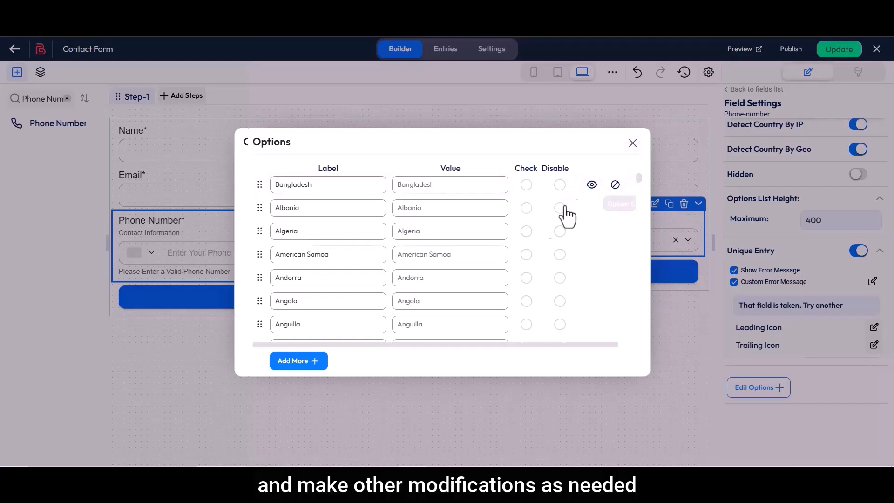
Add a new final option named Dhaka and close the Options editor
scroll(298, 344, "down", 10)
scroll(299, 340, "down", 20)
left_click(297, 363)
triple_click(275, 336)
type("Dhaka")
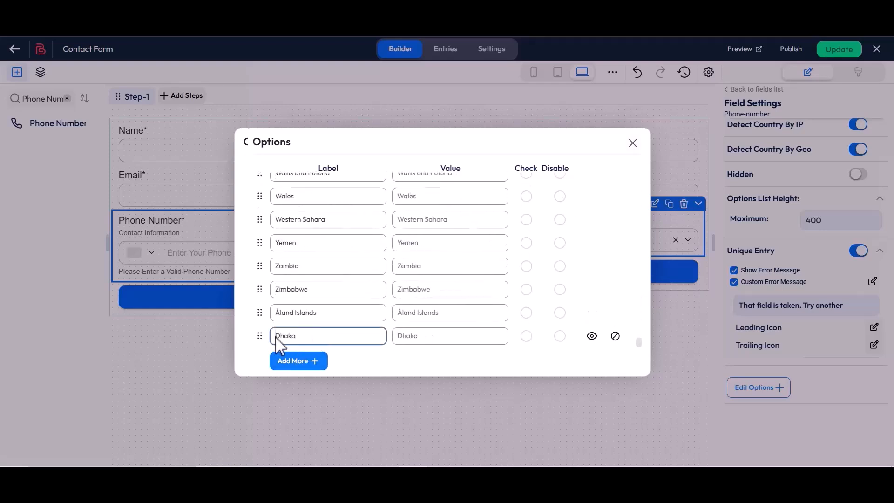
left_click(632, 143)
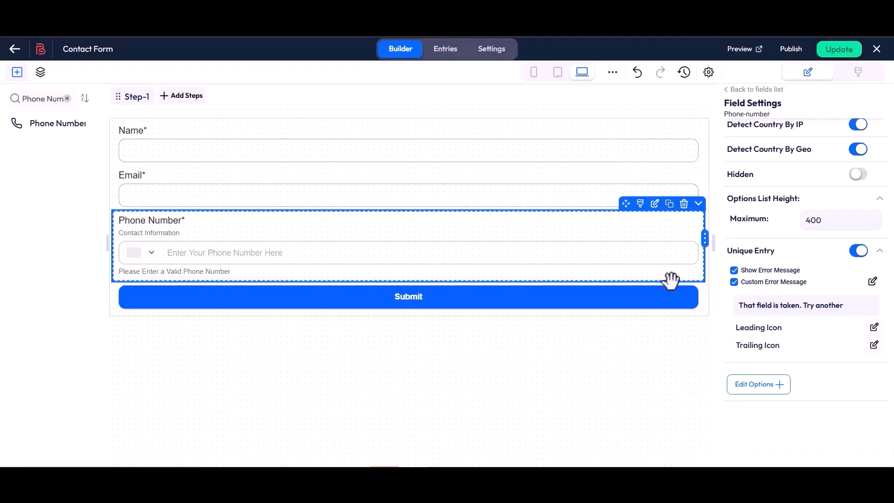
Save the form with Update and open its preview
left_click(838, 51)
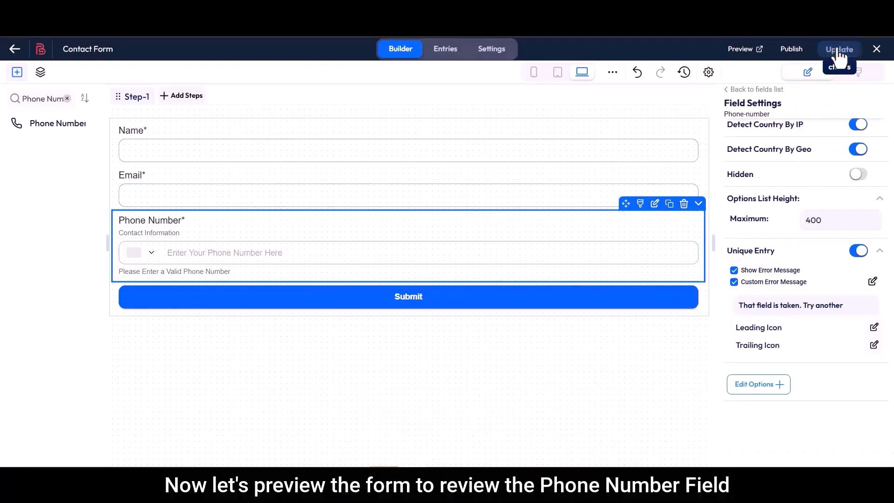
left_click(741, 51)
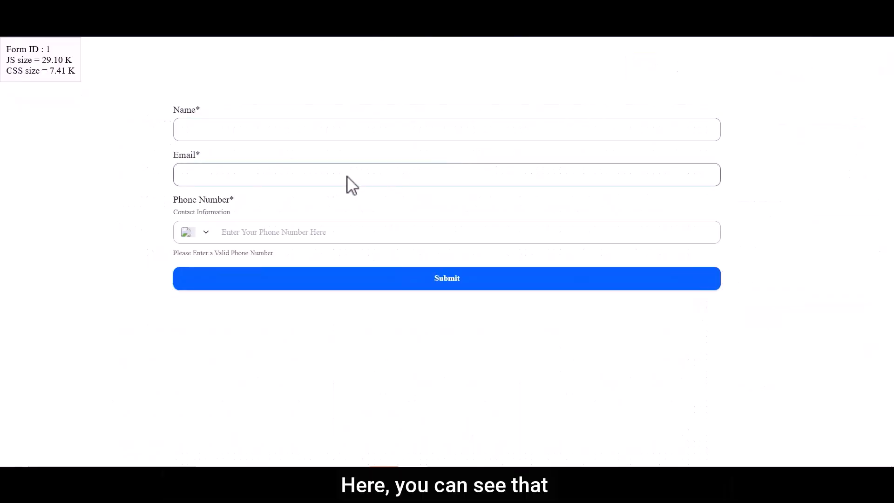
left_click_drag(173, 204, 232, 210)
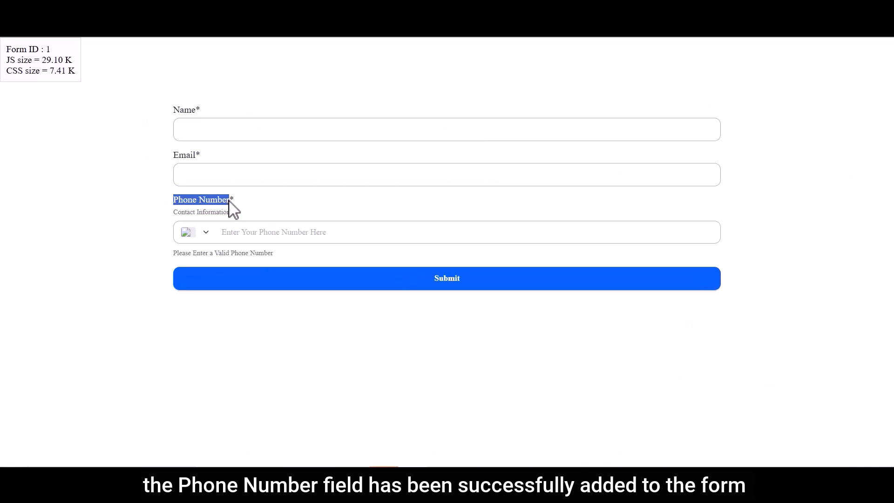
left_click(228, 211)
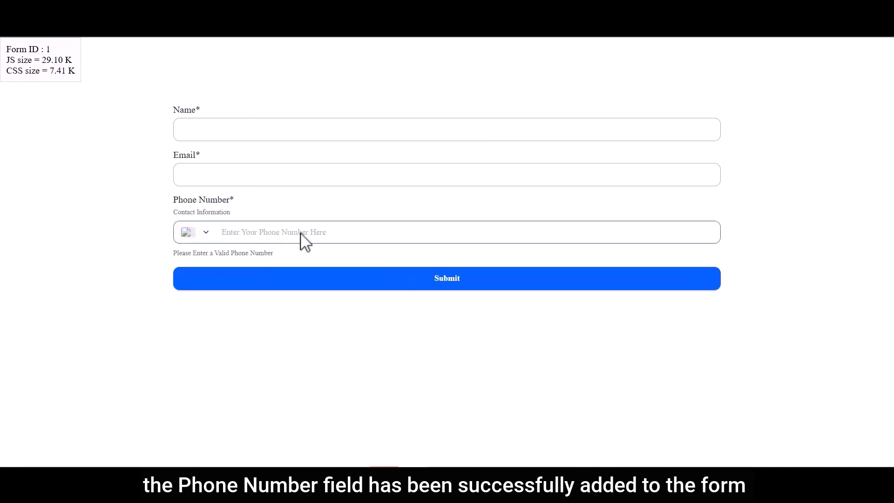
Enter a test name and e-mail address in the preview's Name and Email fields
left_click(246, 132)
type("Bit Apps")
left_click(208, 176)
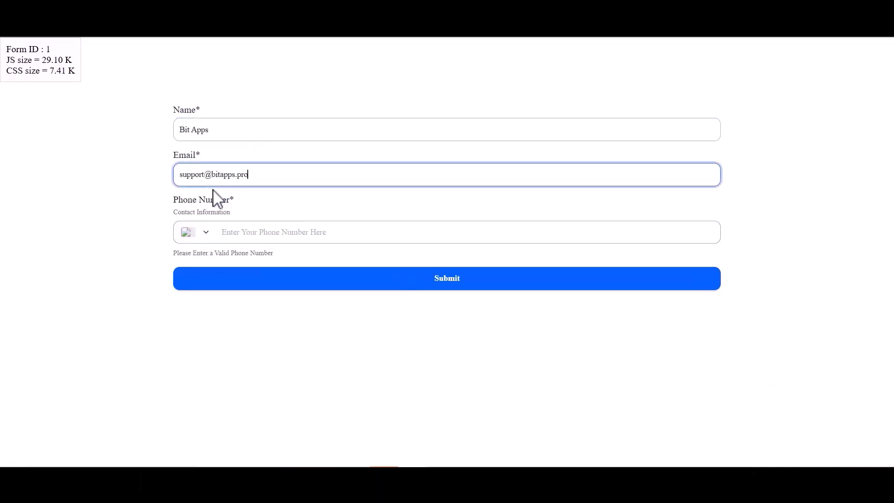
Choose Bangladesh as the phone country, enter a phone number and submit the form
left_click(223, 229)
left_click(205, 235)
type("Bangladesh")
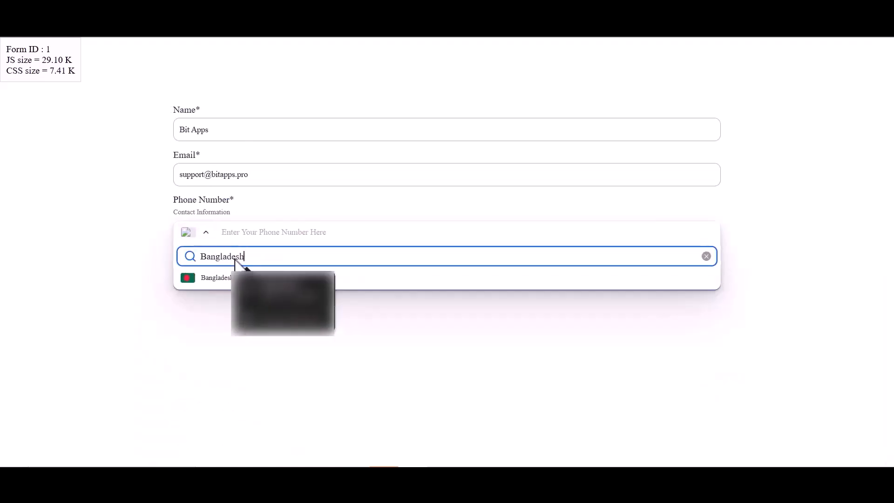
left_click(228, 278)
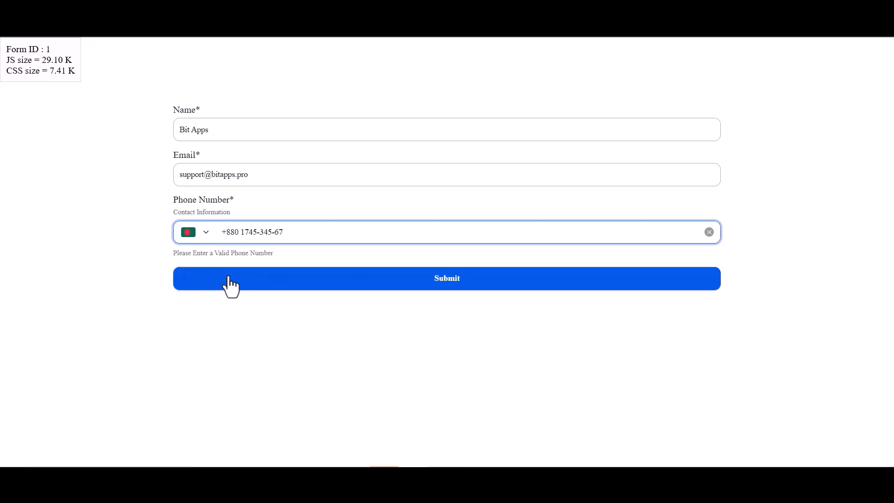
left_click(440, 280)
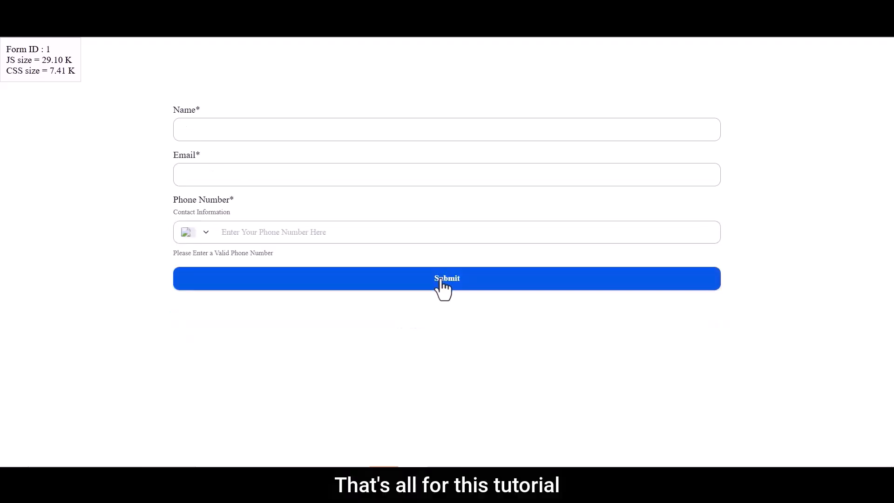